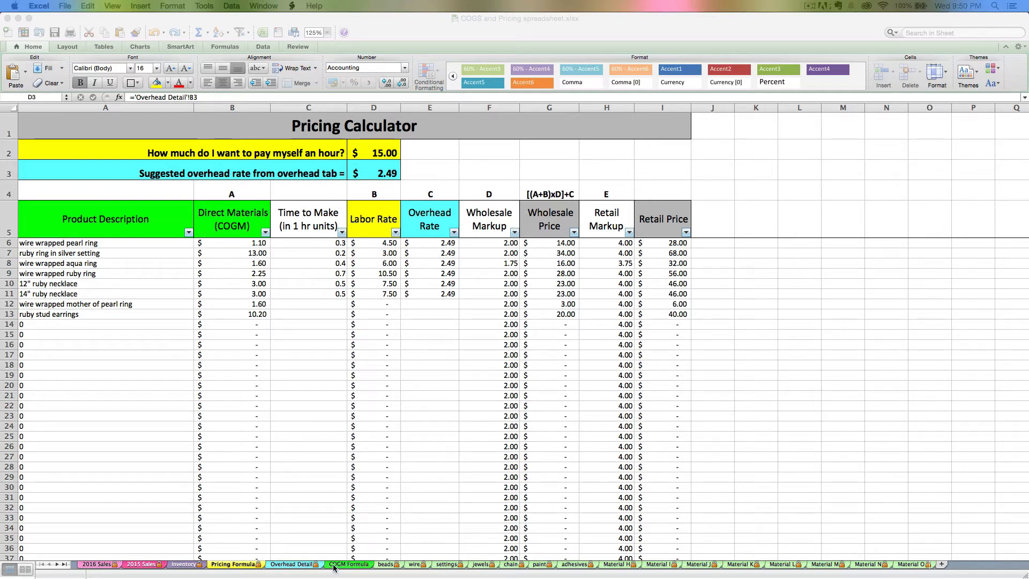
Trace the wire wrapped pearl ring's direct materials cost to the COGM Formula sheet and return to the Pricing Formula sheet.
click(236, 246)
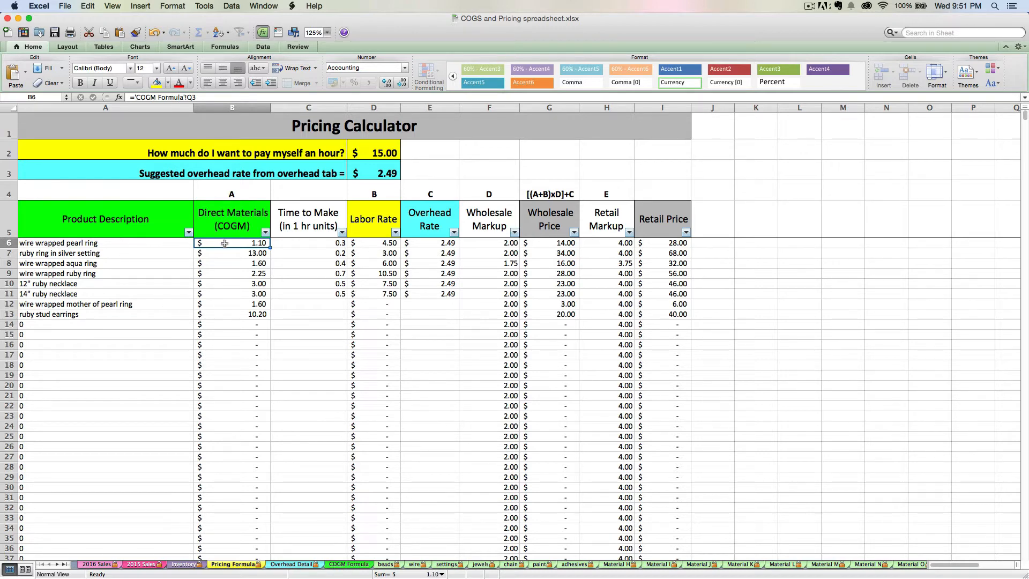
click(341, 566)
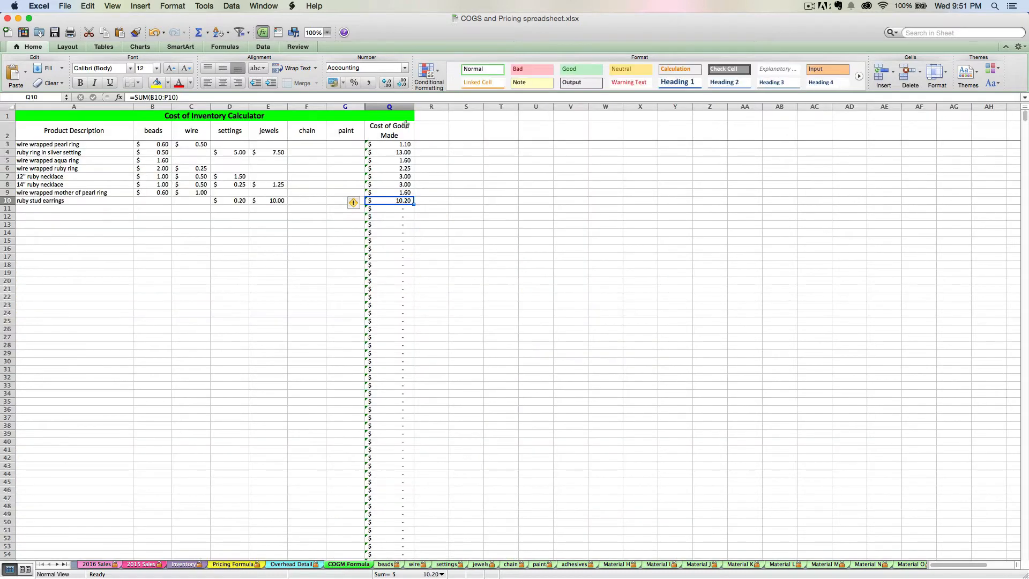
click(404, 144)
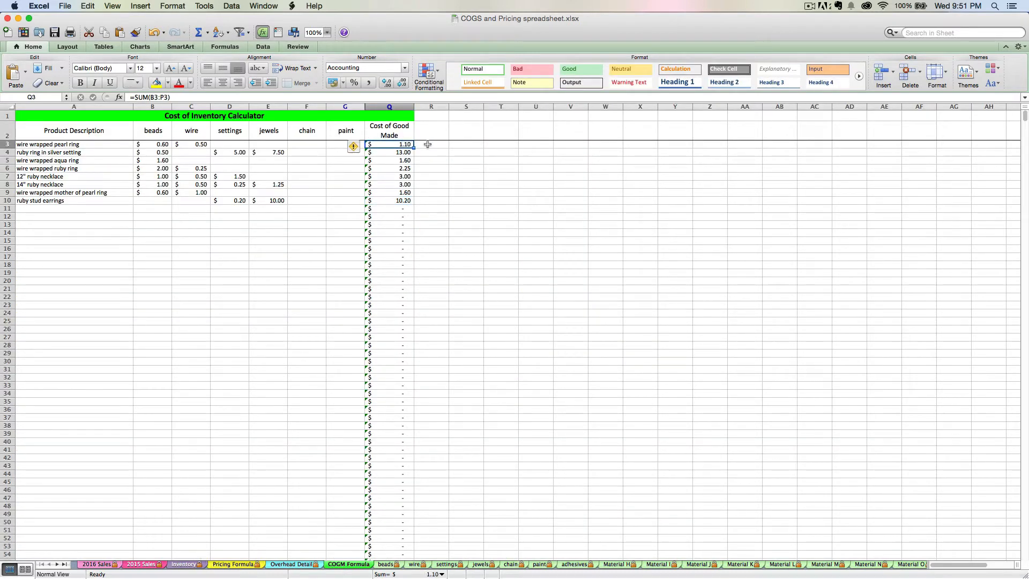
click(235, 564)
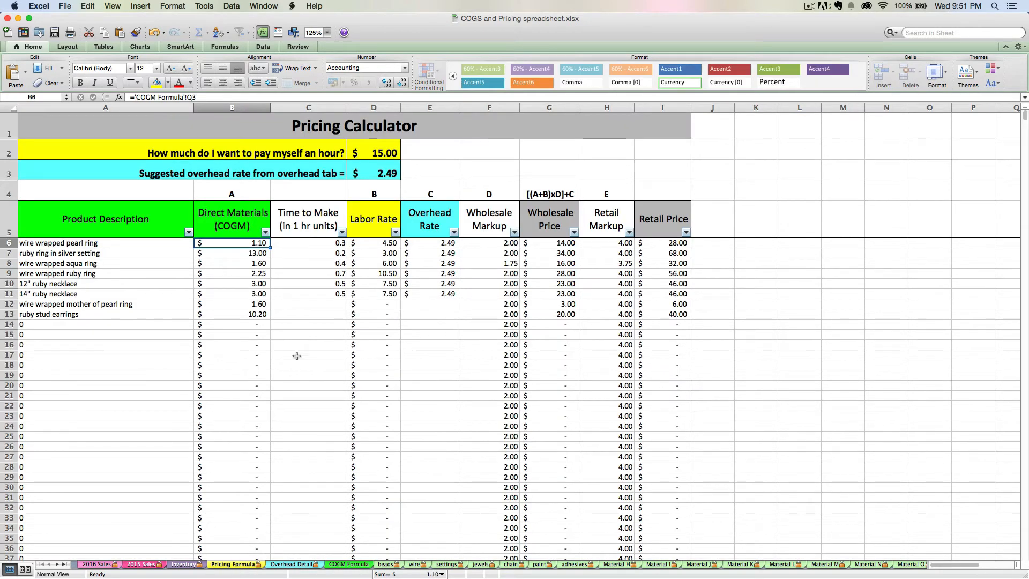
Examine the desired hourly pay, the time-to-make entries and the pearl ring's labor rate in the Pricing Calculator.
click(310, 254)
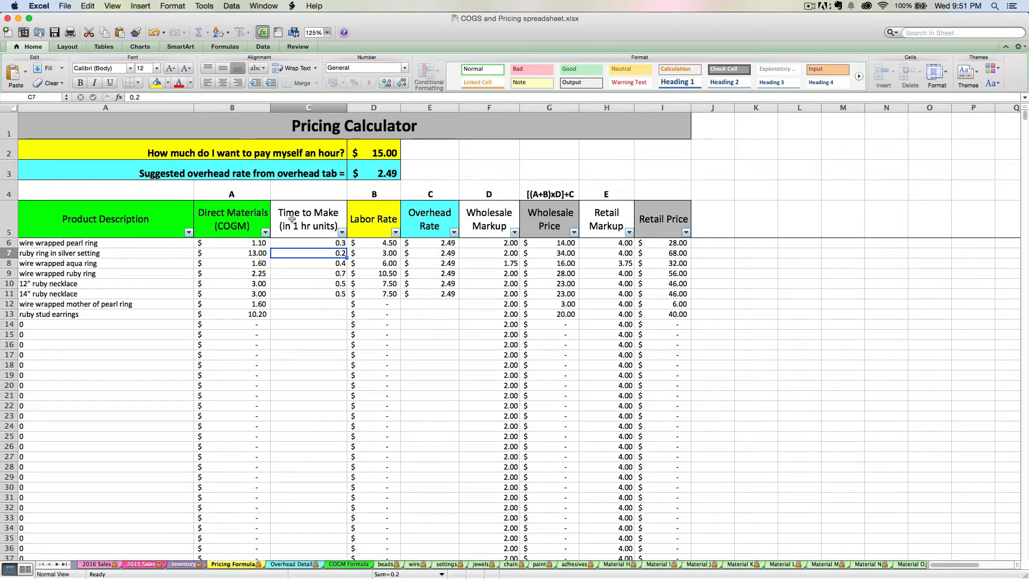
click(378, 151)
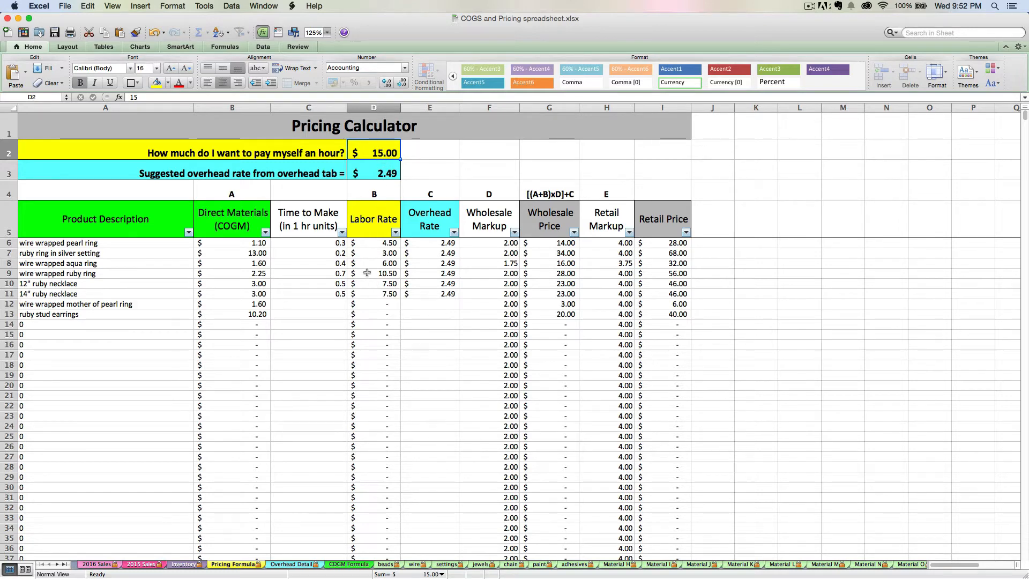
click(292, 243)
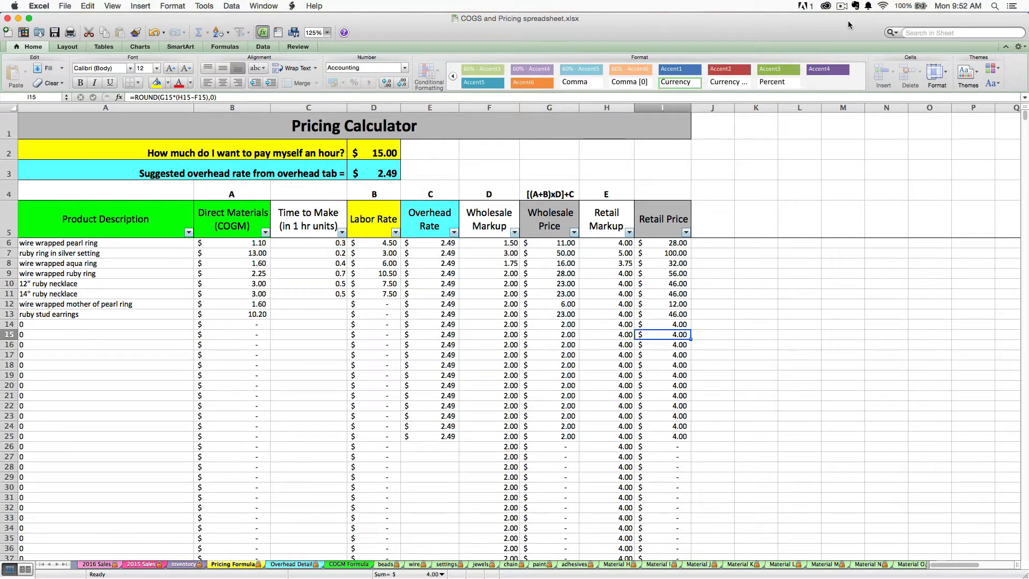
click(323, 244)
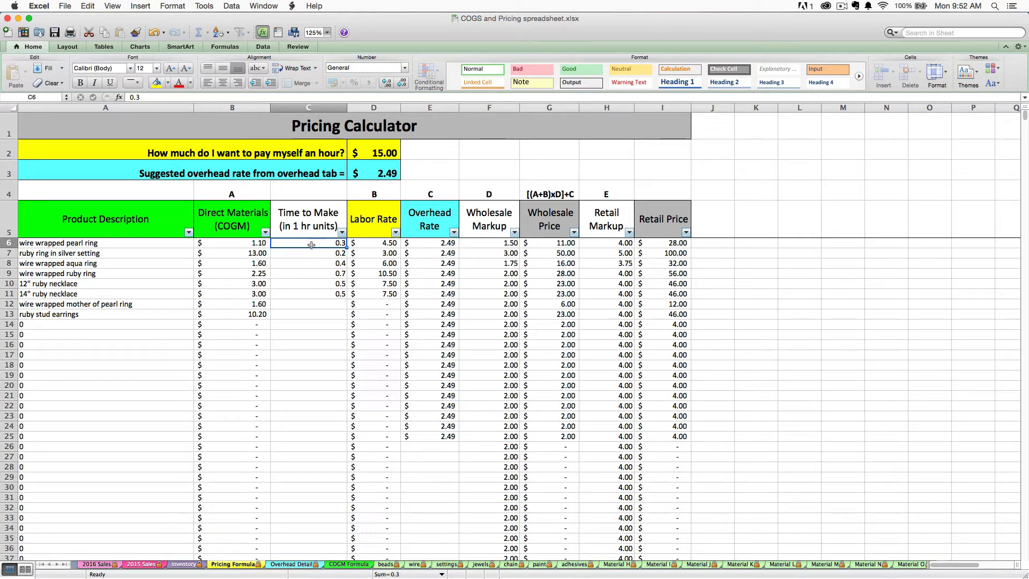
click(295, 293)
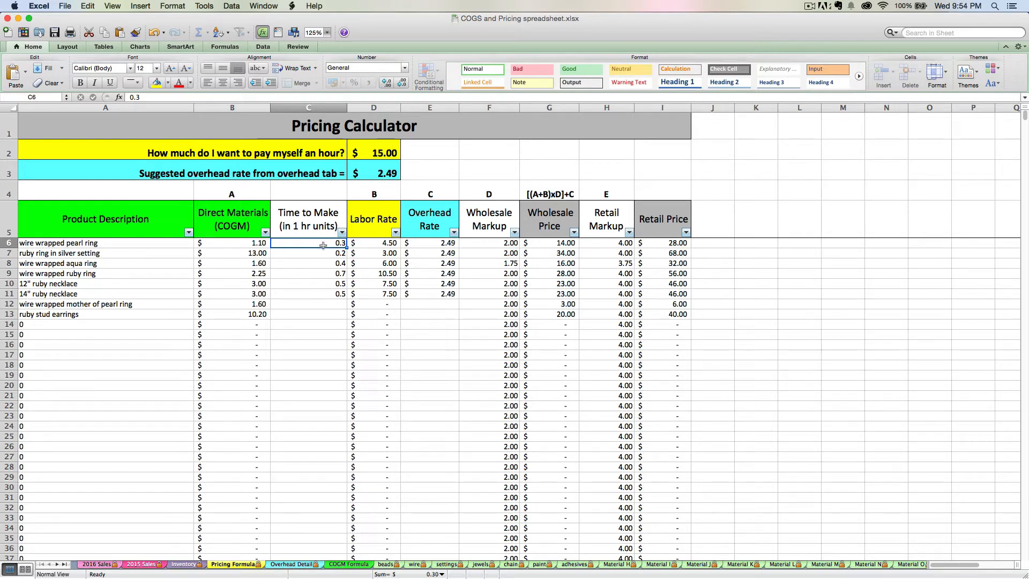
click(375, 244)
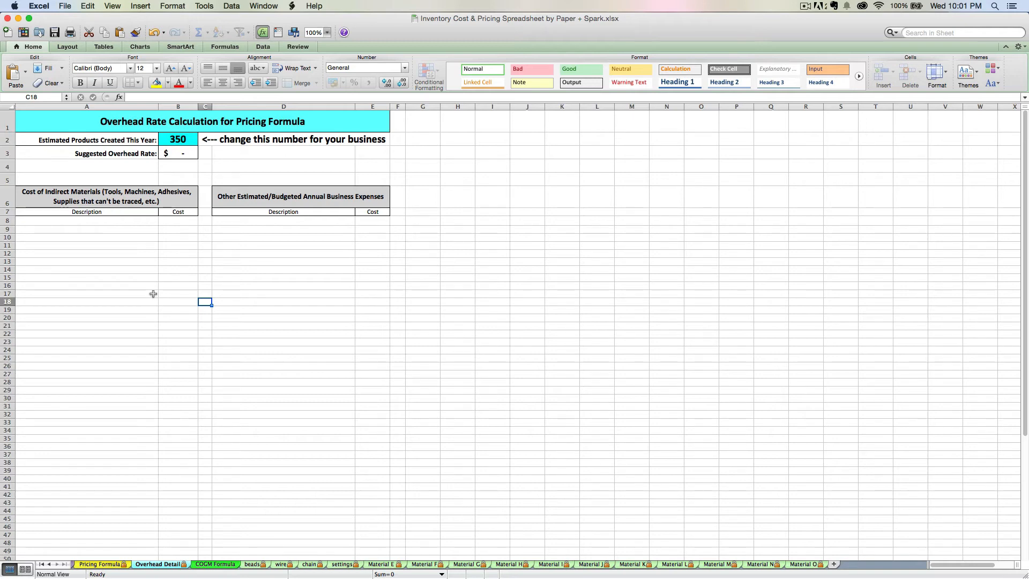
List pliers at 12 and wire cutters at 10 as the first indirect materials on the Overhead Detail sheet.
click(103, 219)
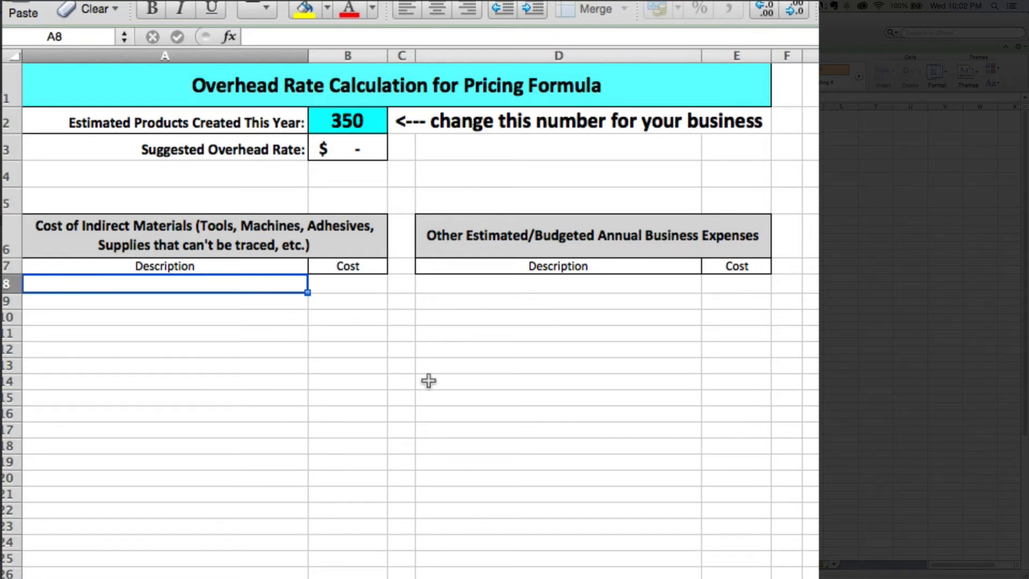
text(pliers)
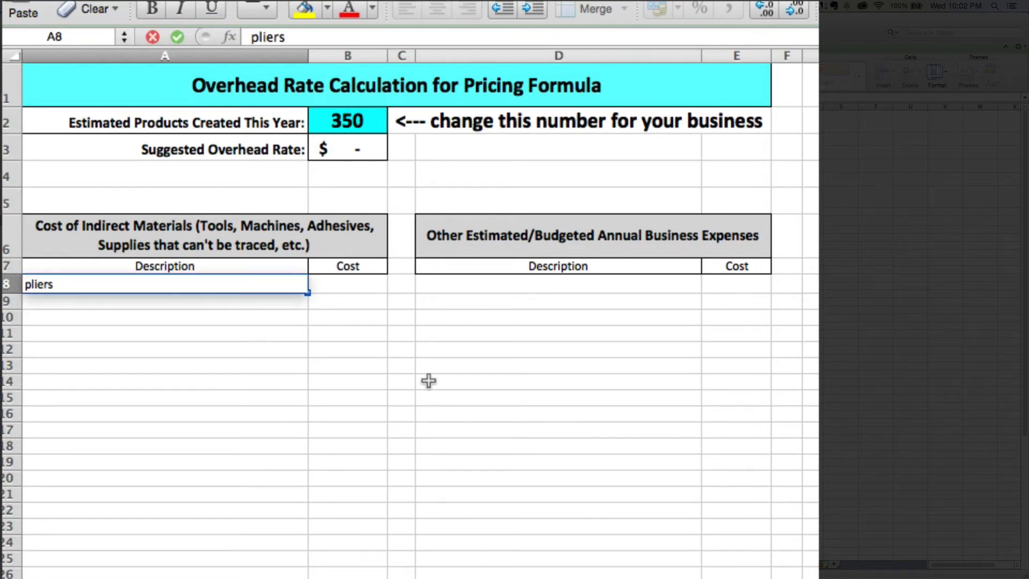
key(Tab)
text(12)
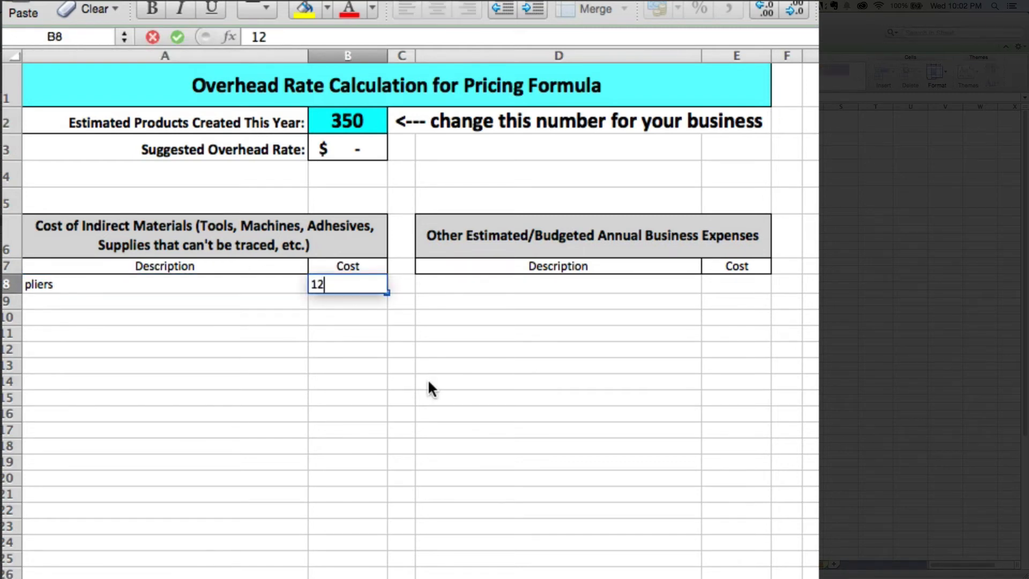
key(Return)
text(wire cutters)
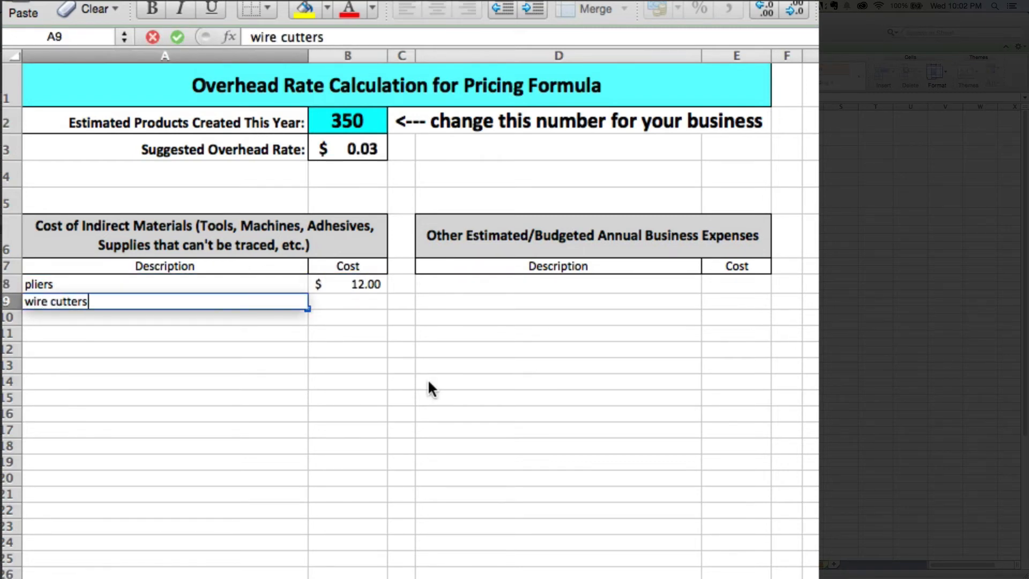
key(Tab)
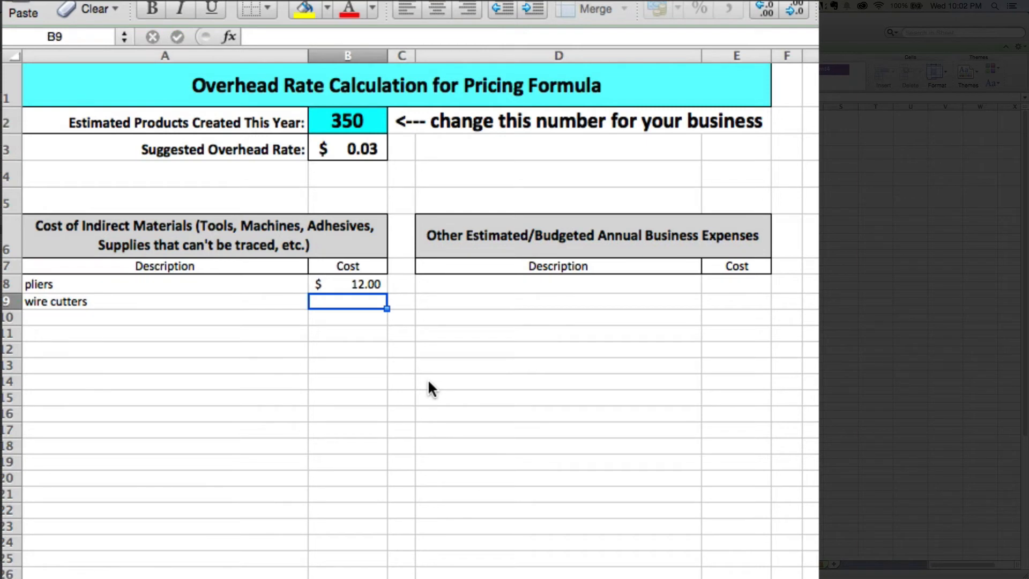
text(10)
key(Return)
Add ring mandrel at 15 and adhesive at 20 to the indirect materials list.
text(ring mandrel)
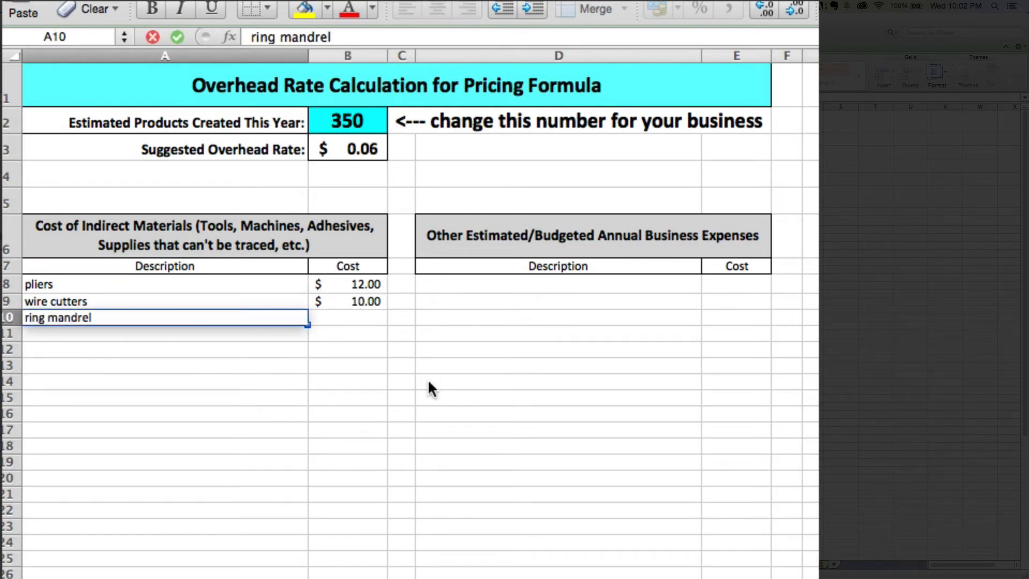
key(Tab)
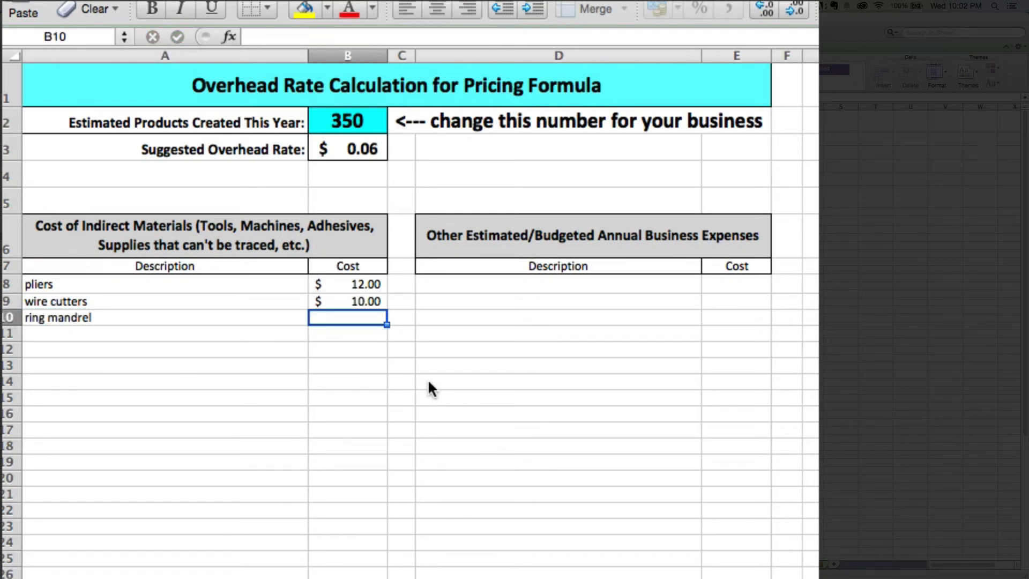
text(15)
key(Return)
text(ad)
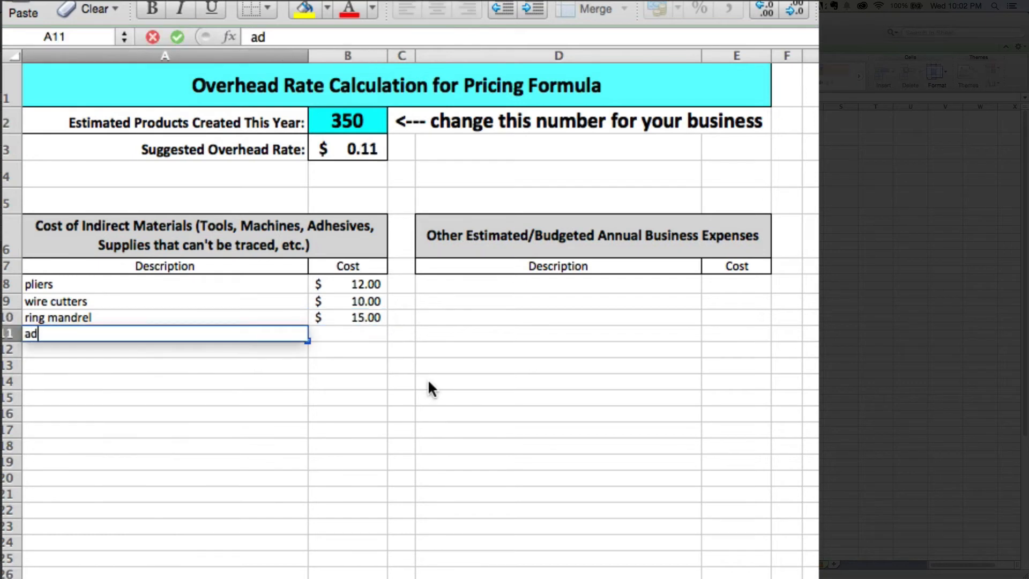
text(hesive)
key(Tab)
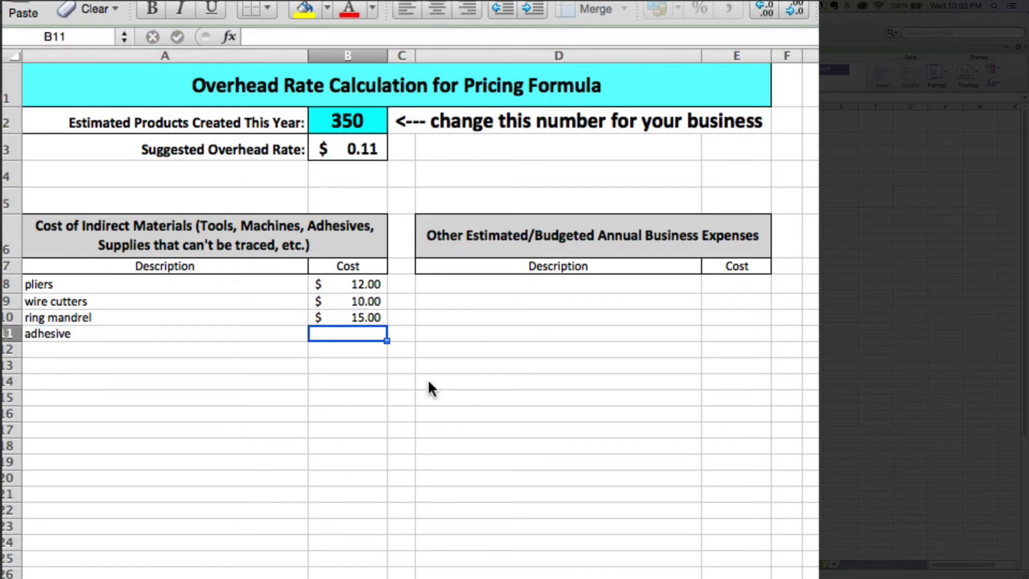
text(20)
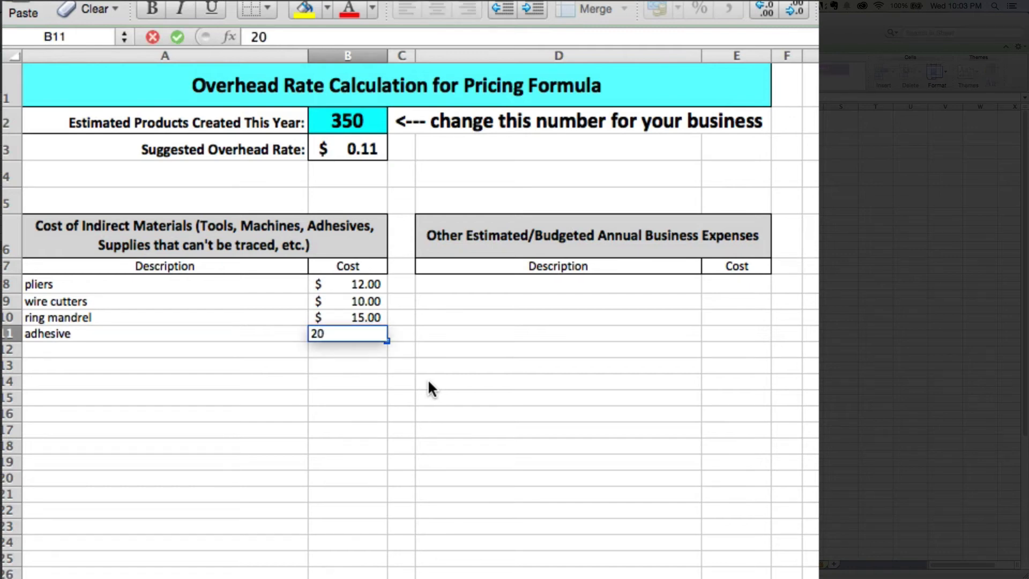
key(Return)
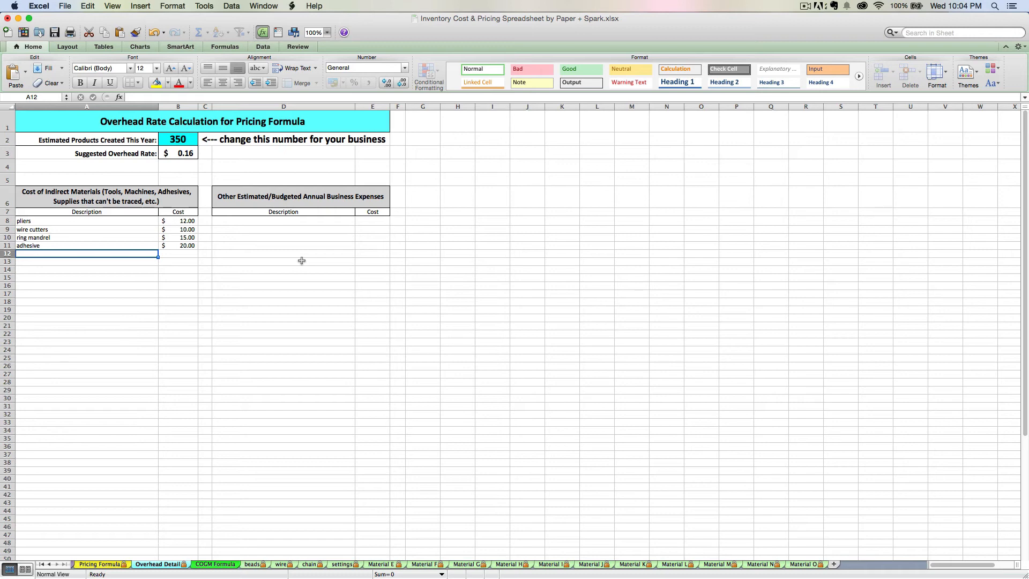
Enter web hosting at 15 and craft show jury fee at 100 under Other Estimated/Budgeted Annual Business Expenses.
click(277, 219)
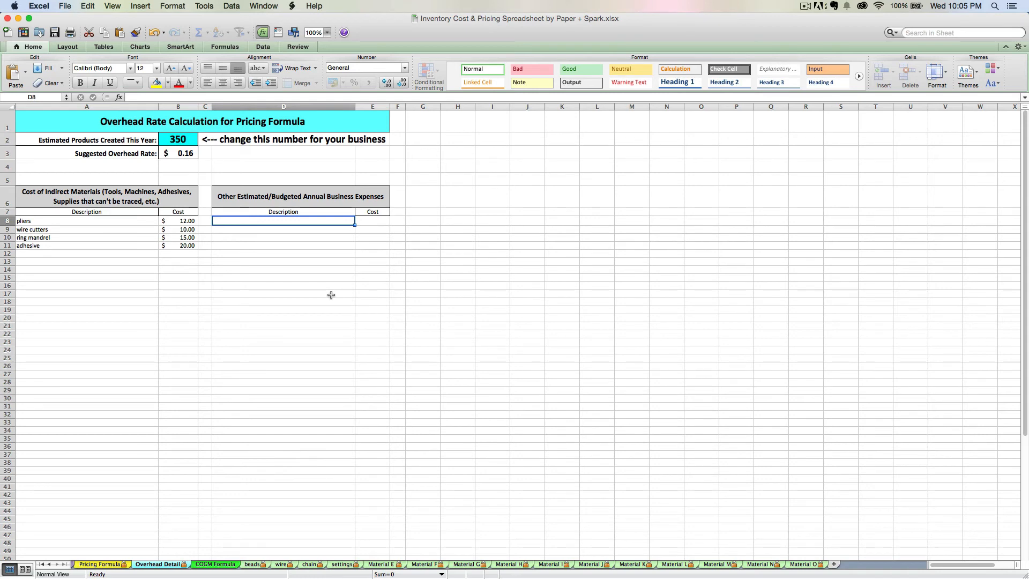
text(web hosting)
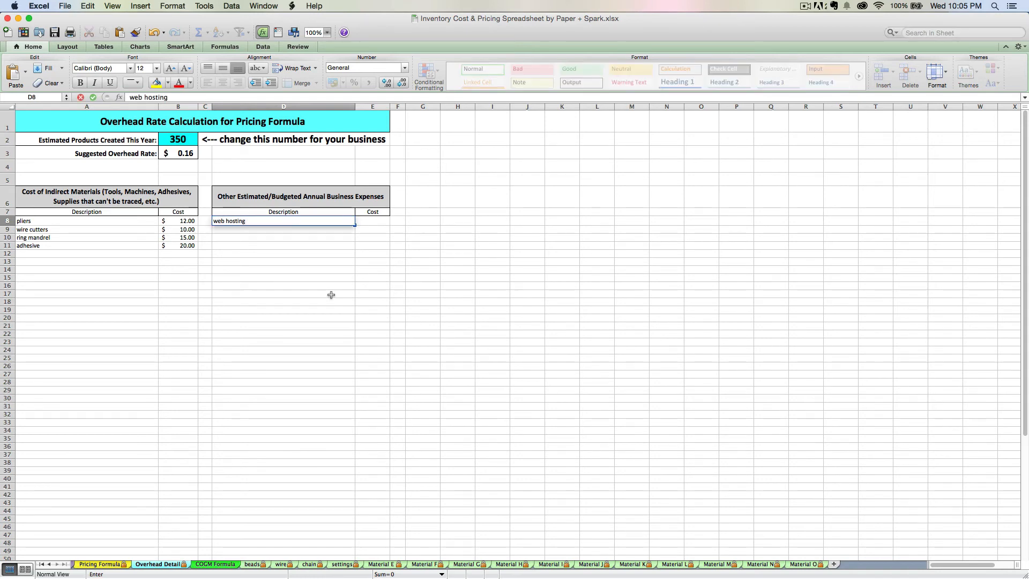
key(Tab)
text(15)
key(Return)
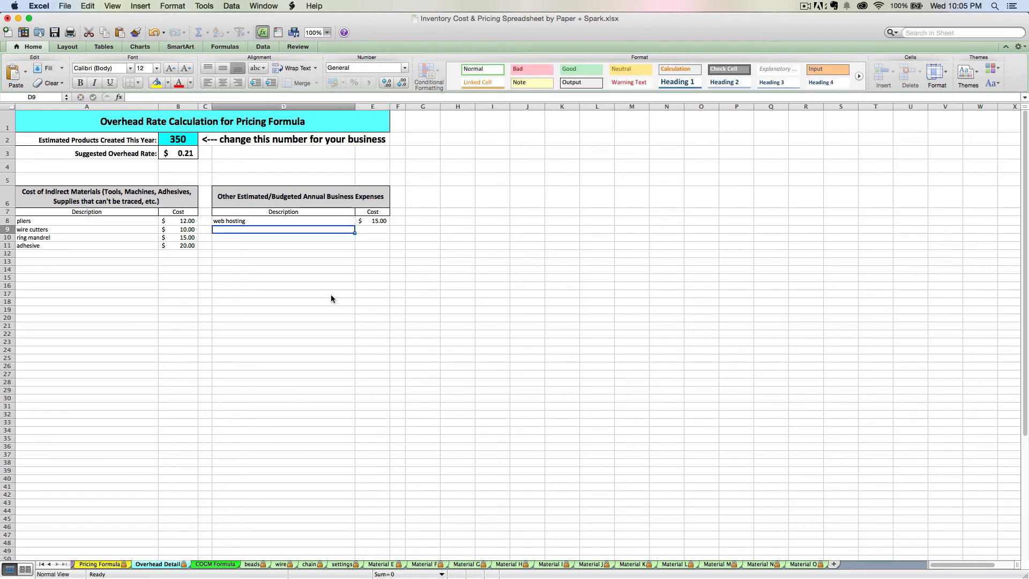
text(craft show jur)
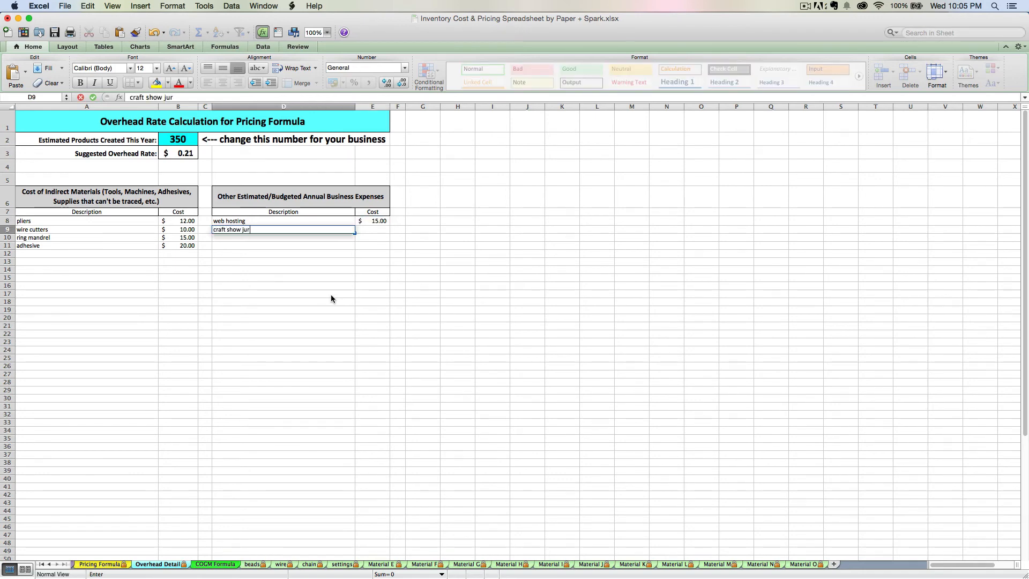
text(y fee)
key(Tab)
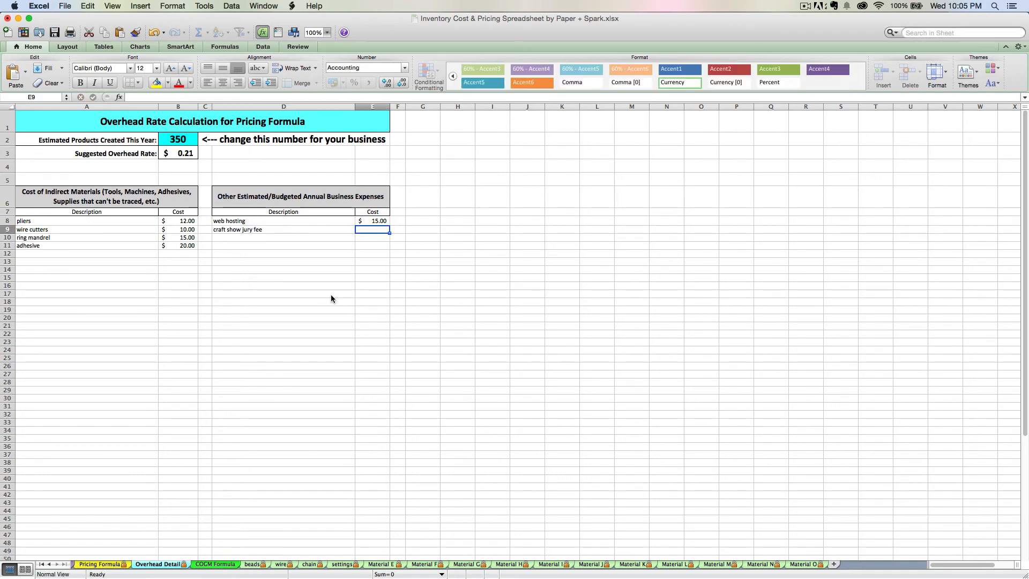
text(100)
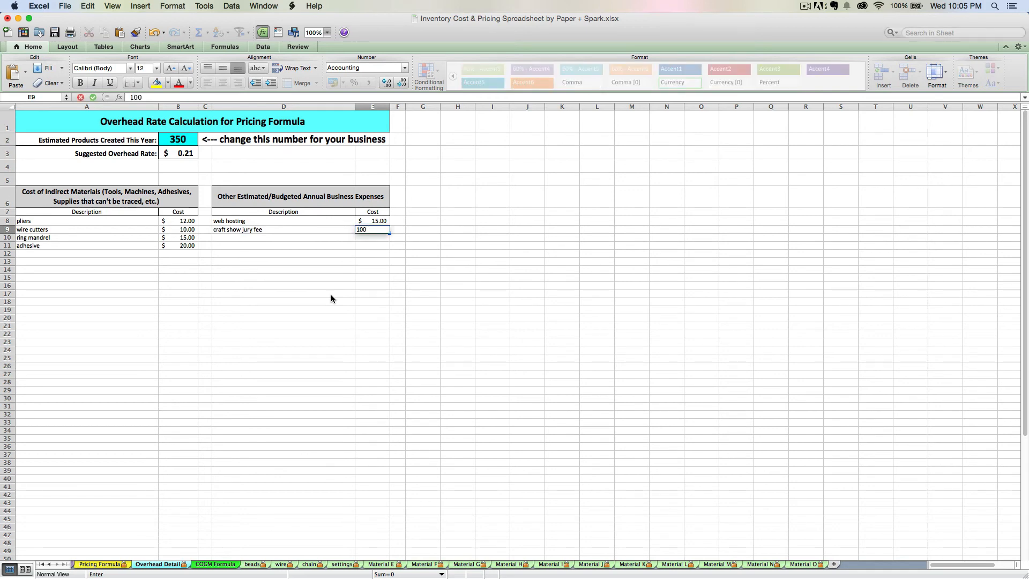
key(Return)
Add printing materials at 200 and graphic designer at 500 to the other annual business expenses.
text(print)
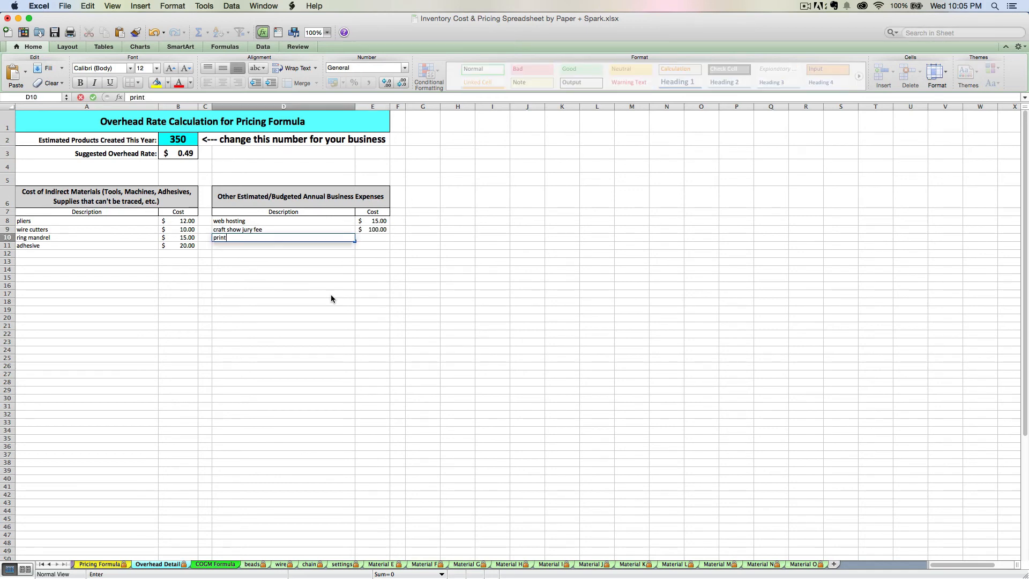
text(ing materials)
key(Tab)
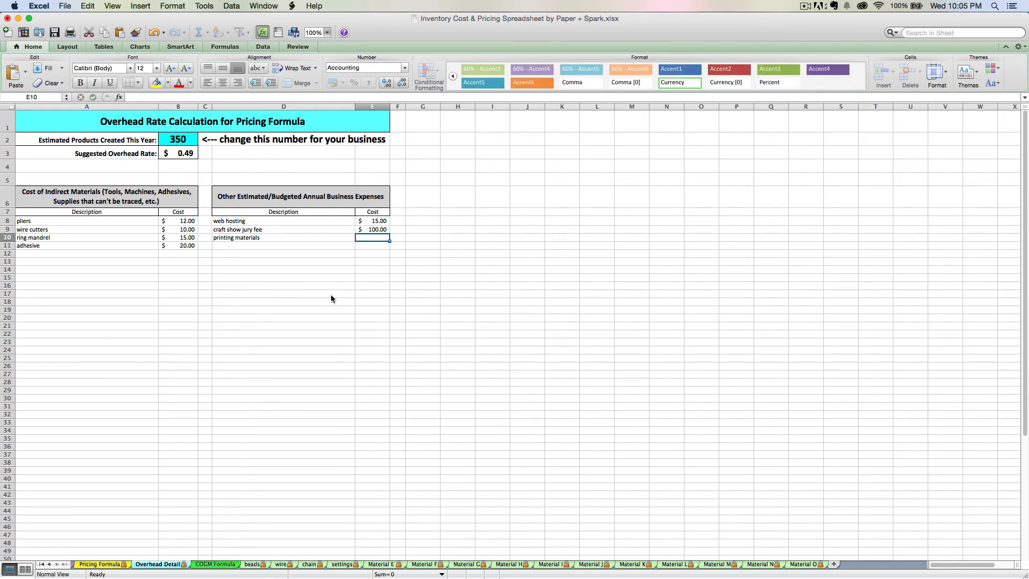
text(200)
key(Return)
text(graphic designer)
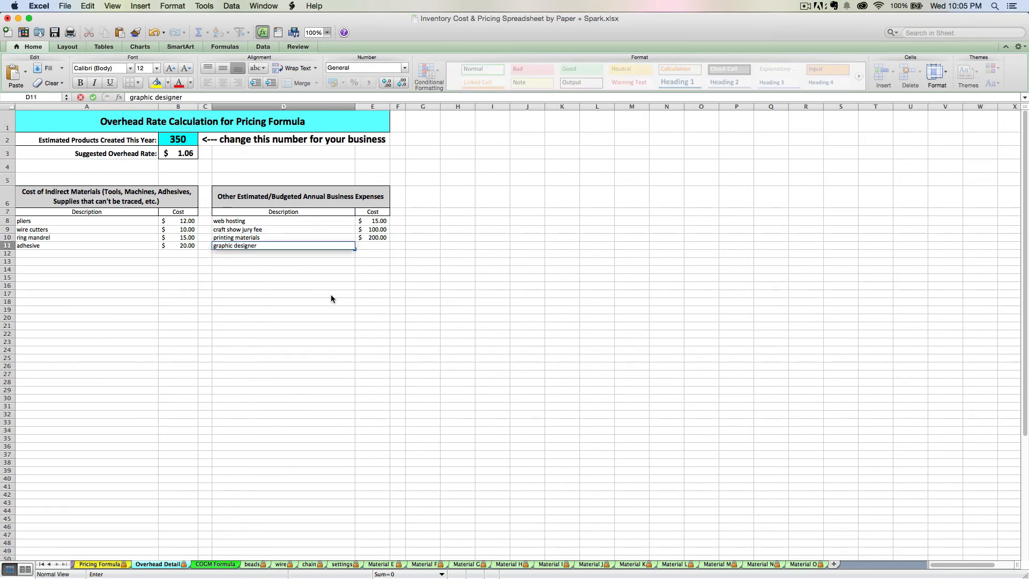
key(Tab)
text(500)
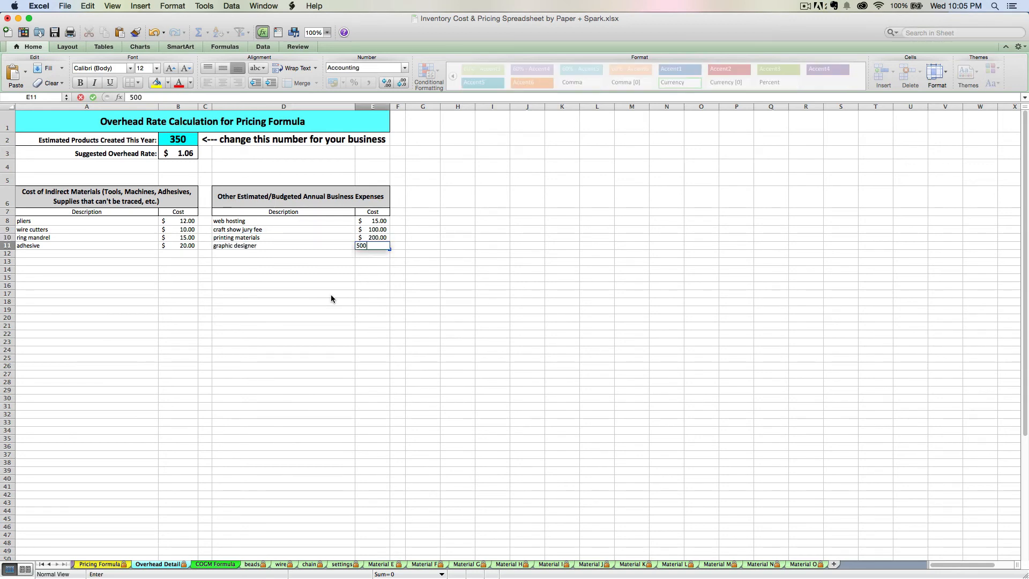
key(Return)
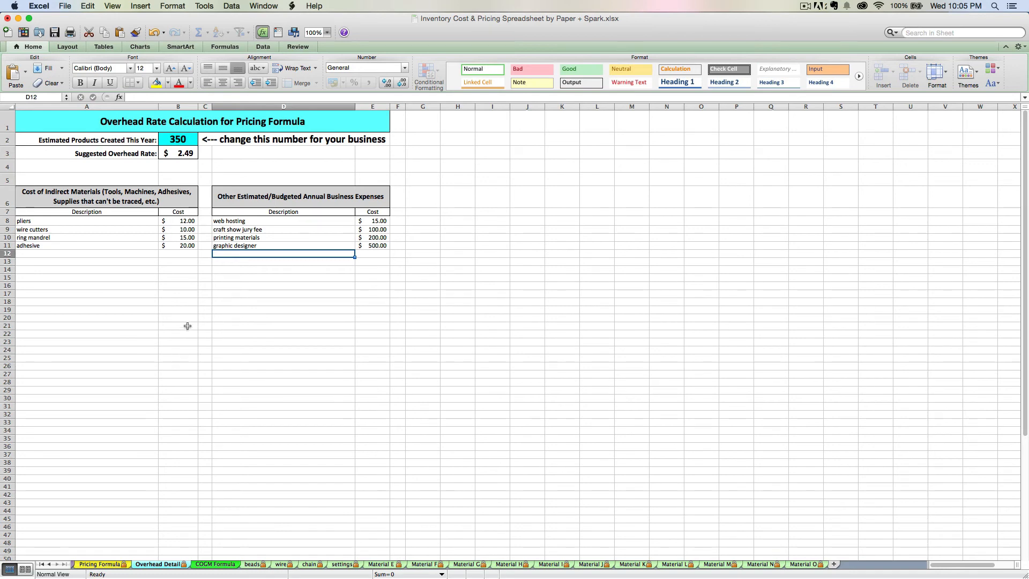
Inspect the suggested overhead rate formula and the estimated yearly product count it depends on.
click(171, 139)
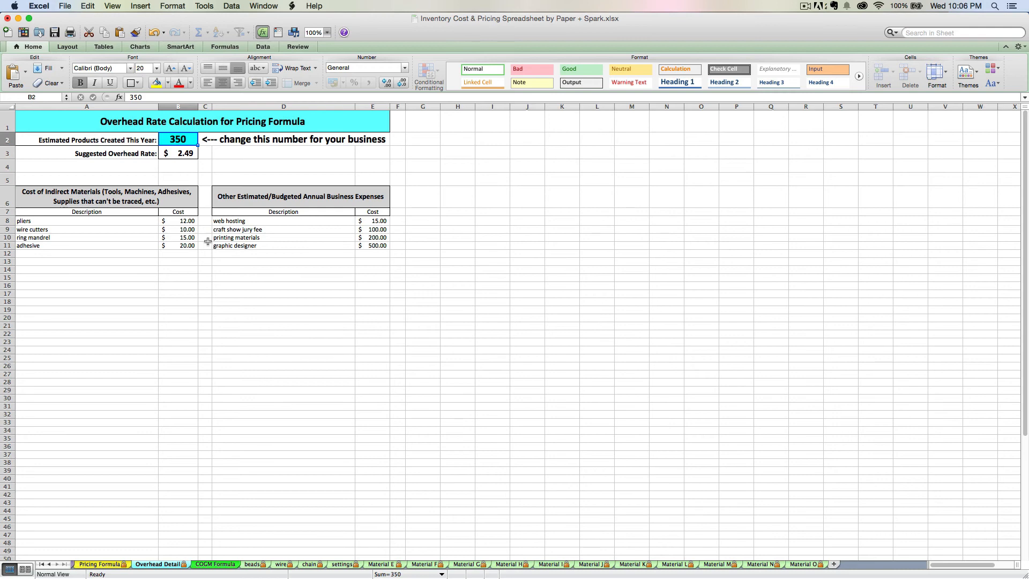
click(174, 154)
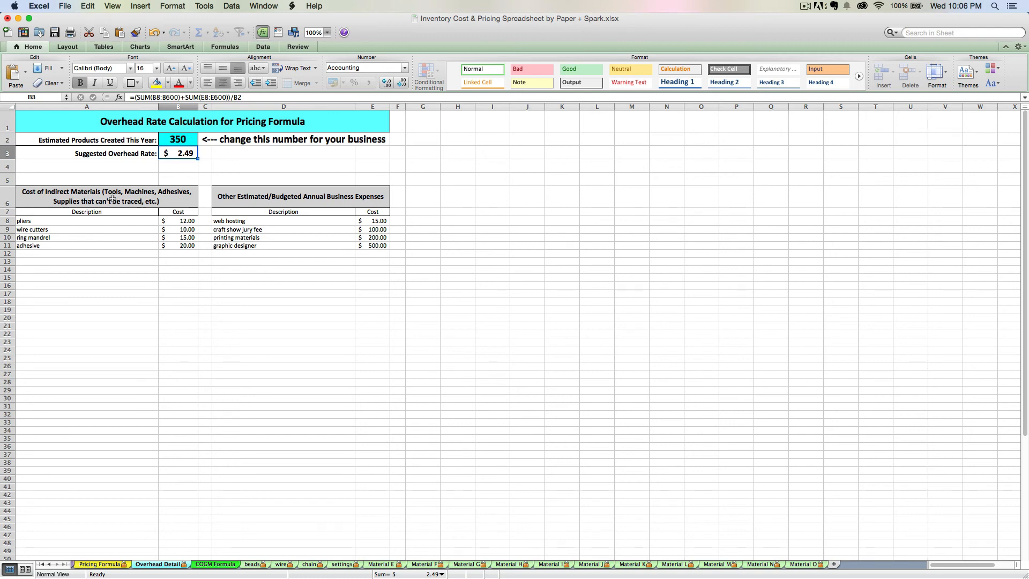
click(167, 140)
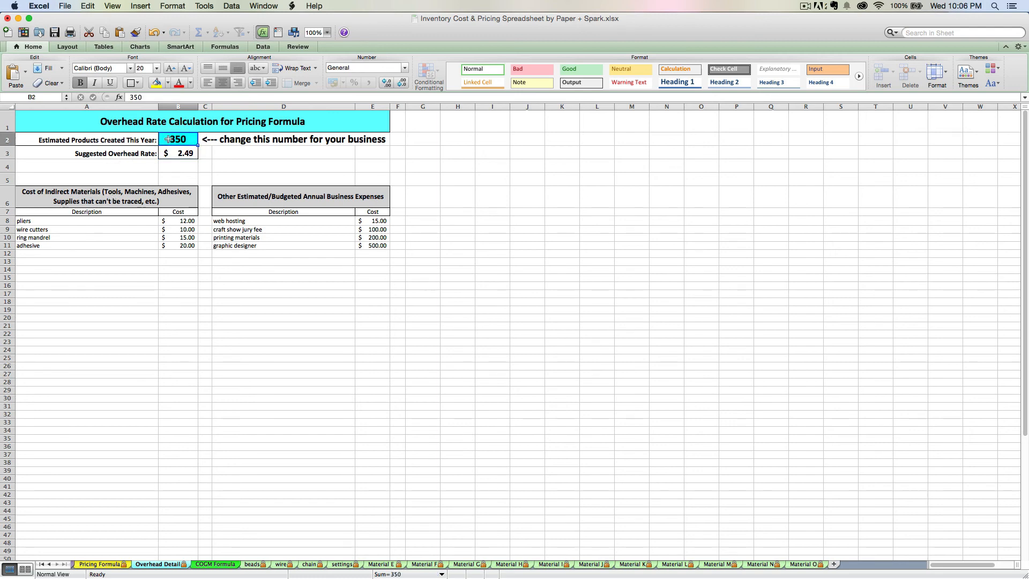
click(181, 152)
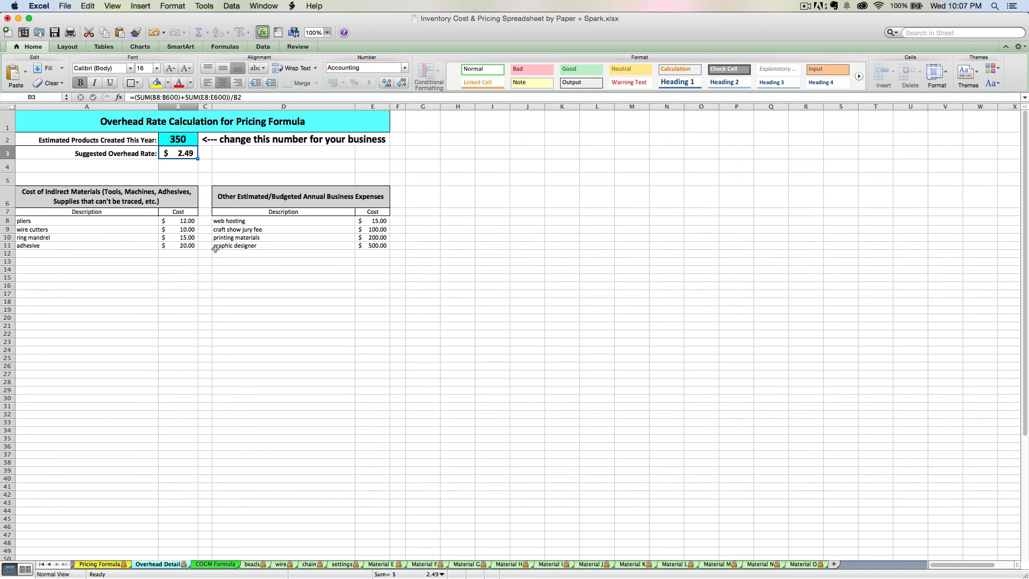
click(169, 140)
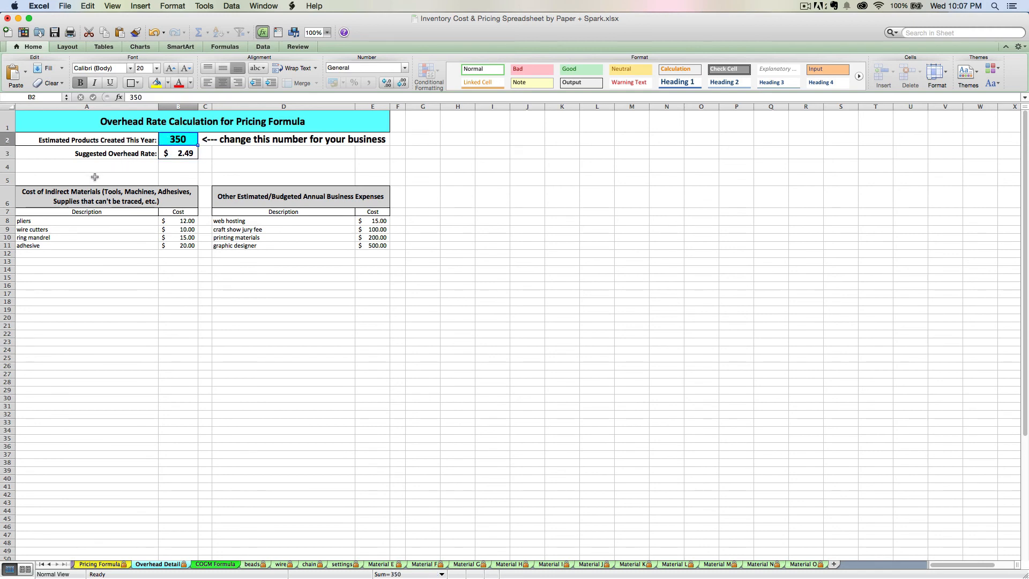